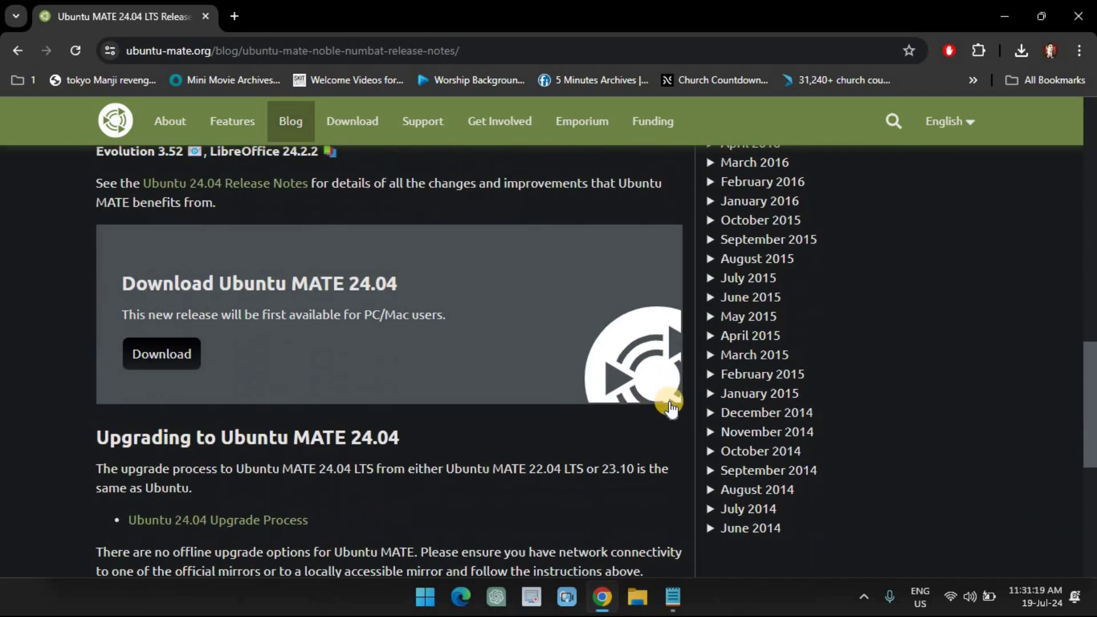
Direct-download ubuntu-mate-24.04-desktop-amd64.iso (64-bit, 24.04 LTS) and verify it in Chrome's download history.
left_click(159, 354)
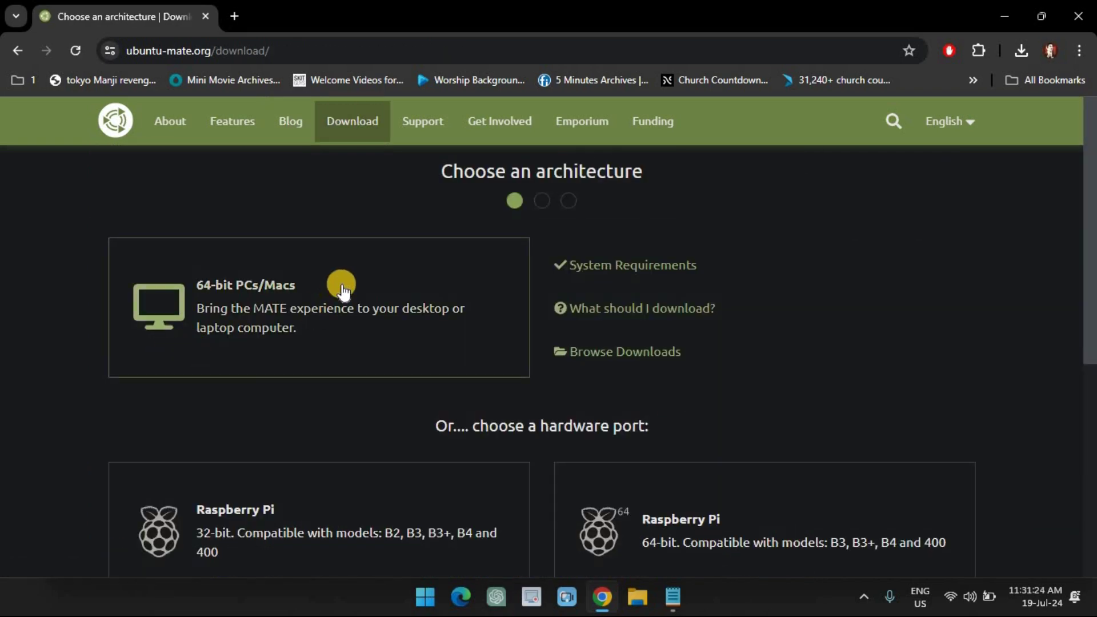
left_click(343, 289)
left_click(323, 451)
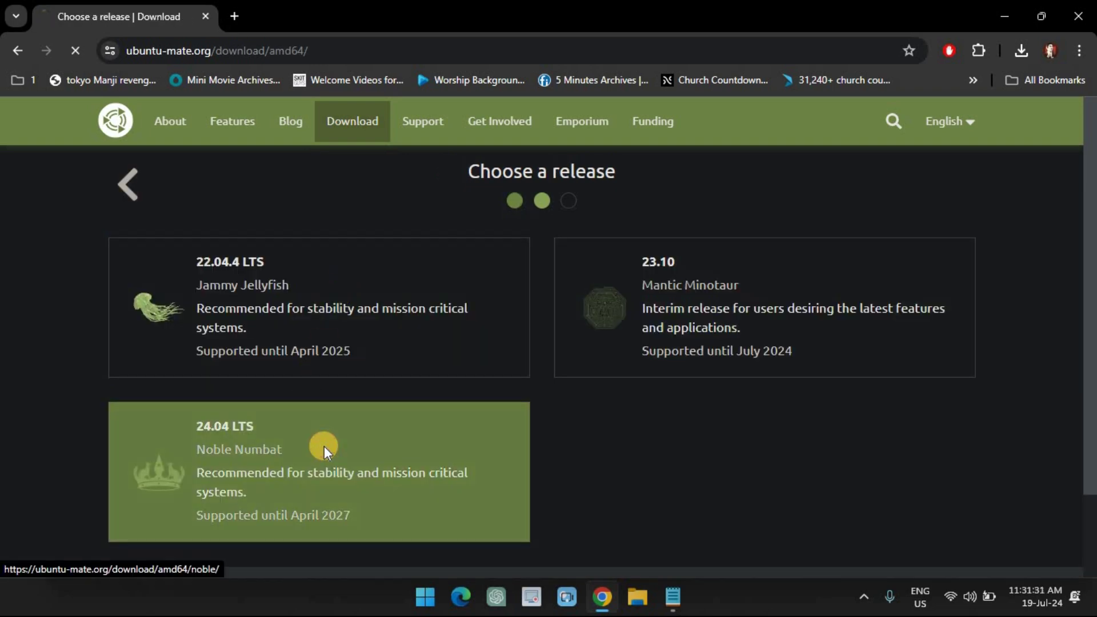
left_click(302, 463)
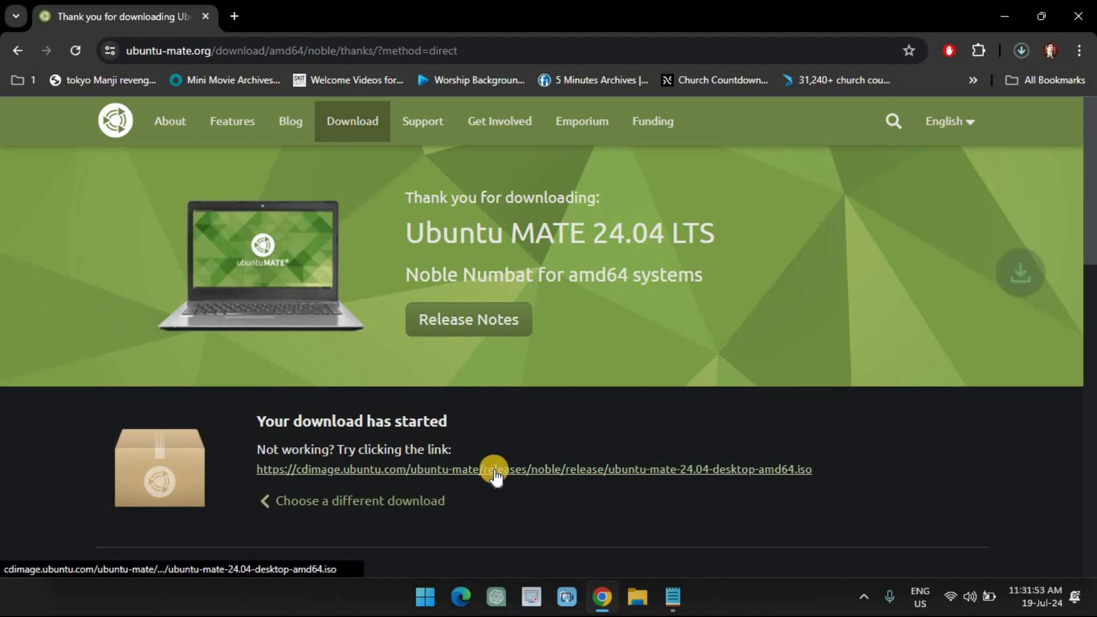
left_click(1026, 48)
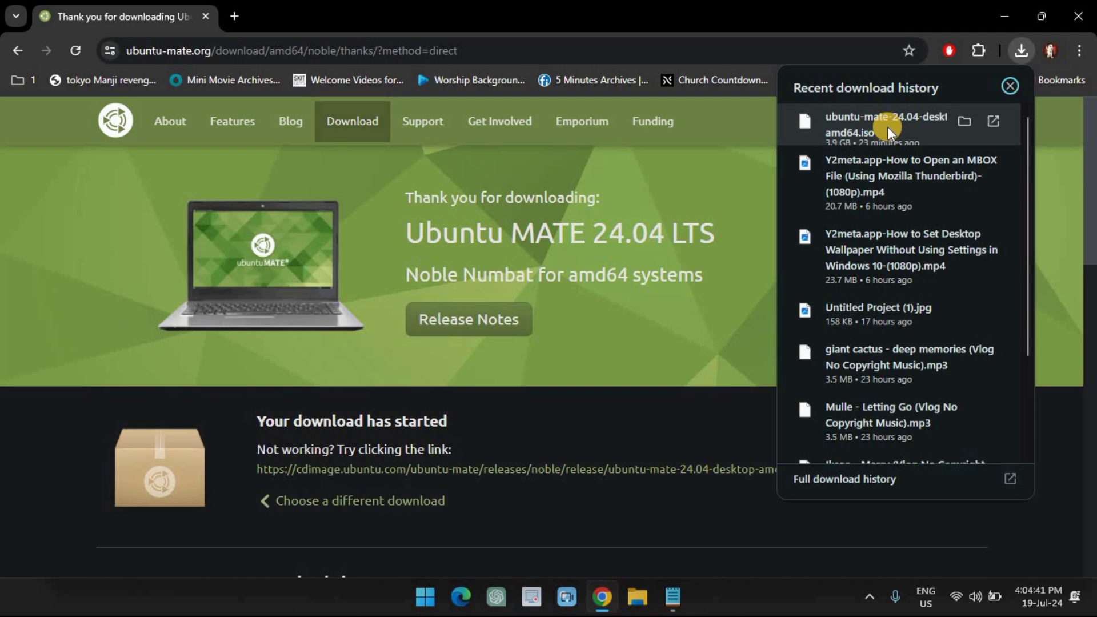
Launch Oracle VM VirtualBox from a Start menu search for 'virtualbox'.
left_click(432, 601)
type("virtualbox")
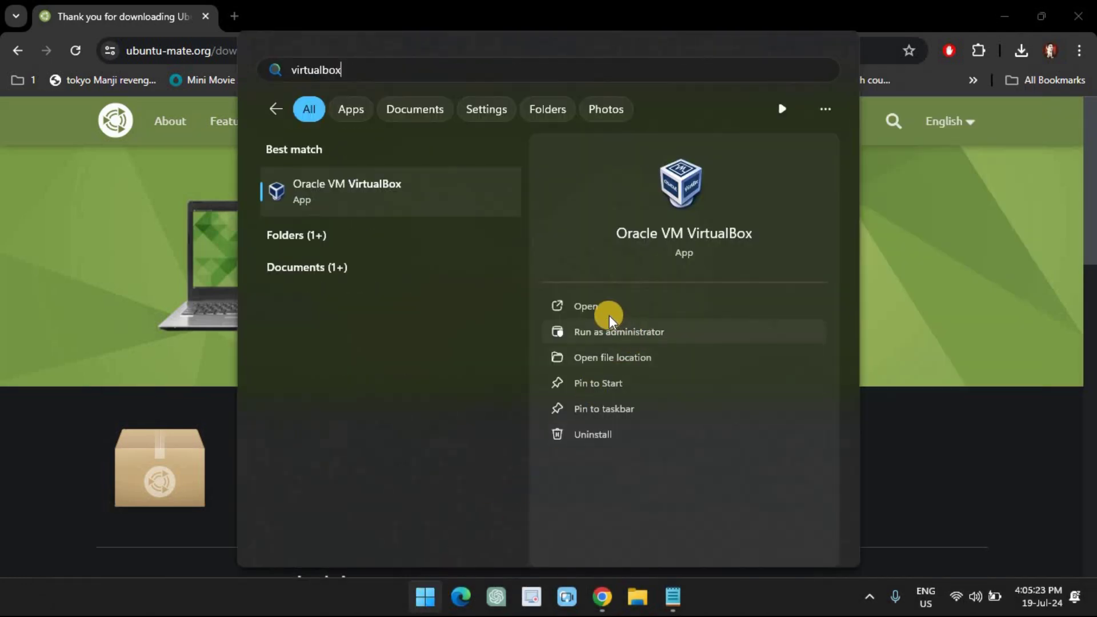
left_click(595, 308)
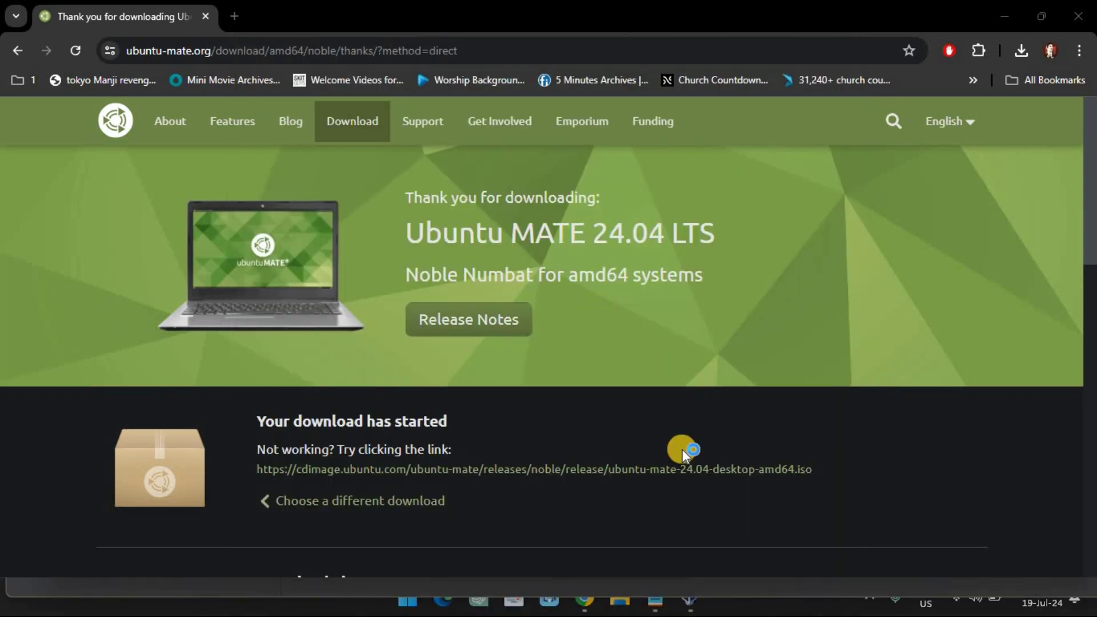
Minimize Chrome and maximize the VirtualBox Manager window.
left_click(689, 600)
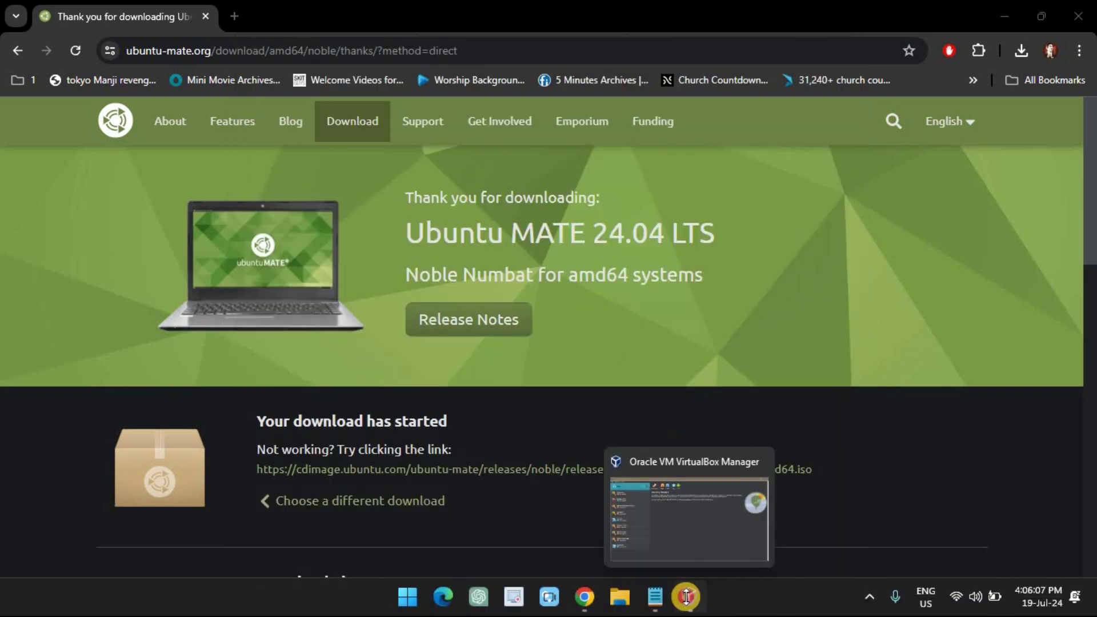
left_click(1055, 11)
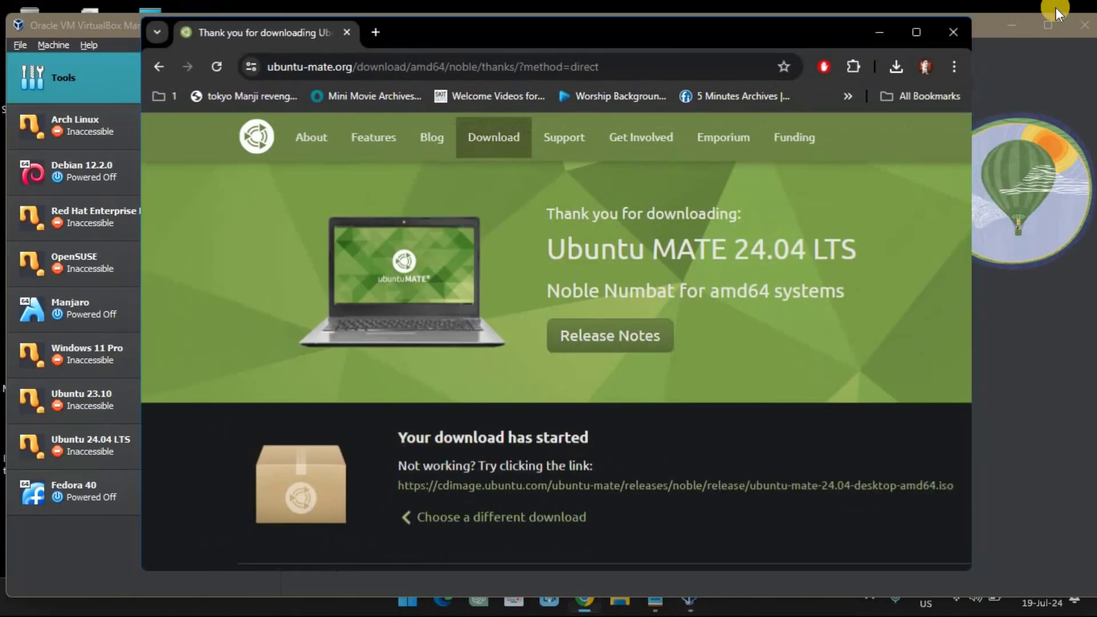
left_click(945, 31)
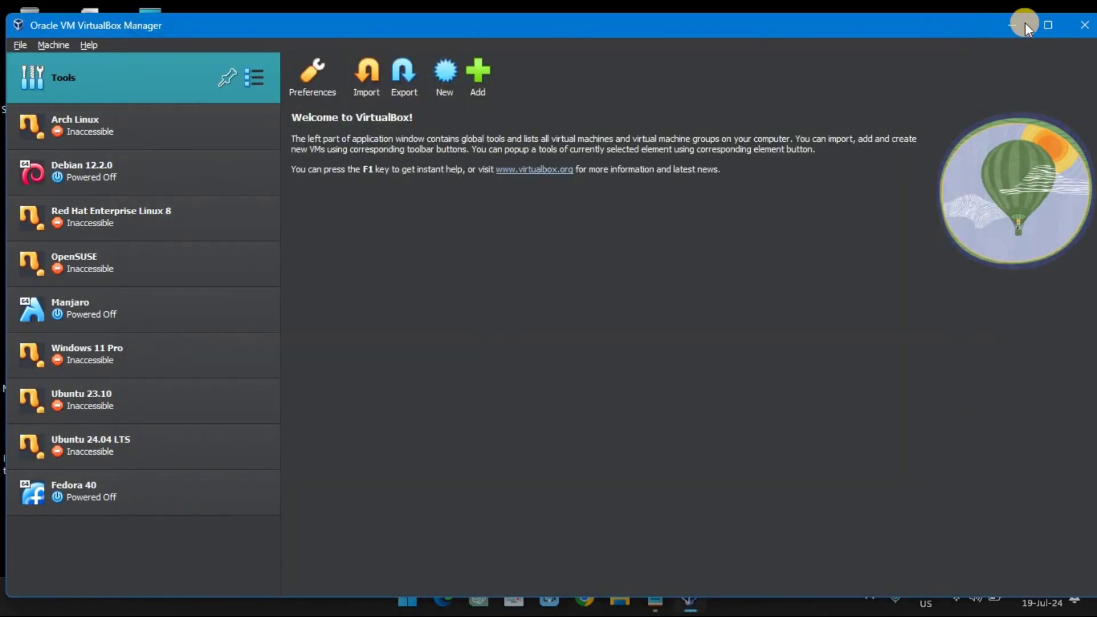
left_click(1043, 24)
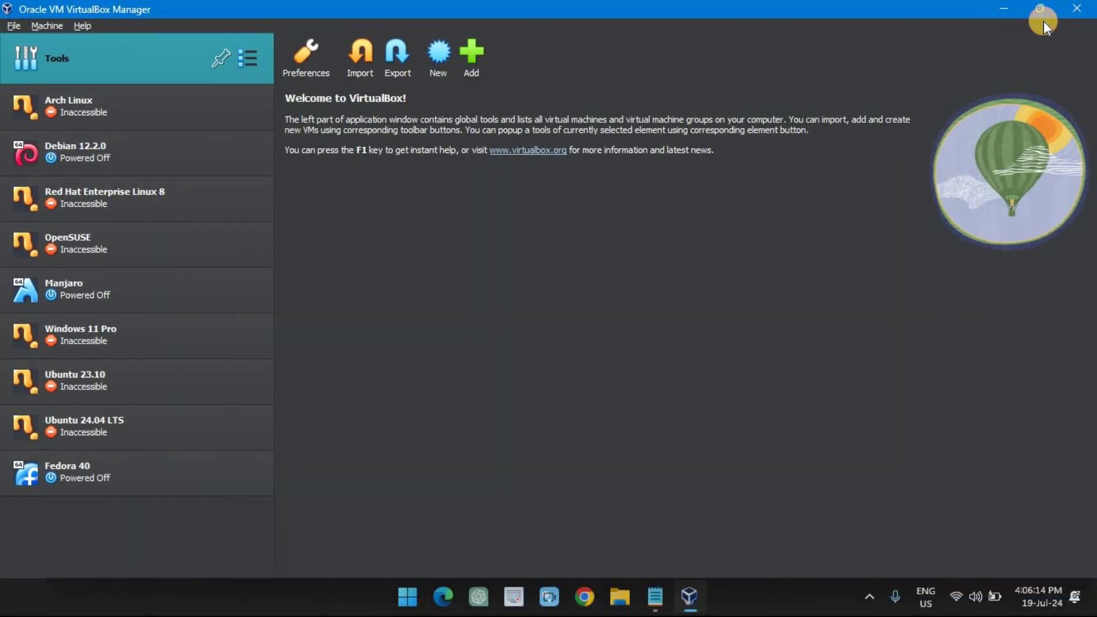
Create a new VM named 'Ubuntu Mate 24.04 LTS' with 4252 MB base memory.
left_click(444, 55)
type("Ubu")
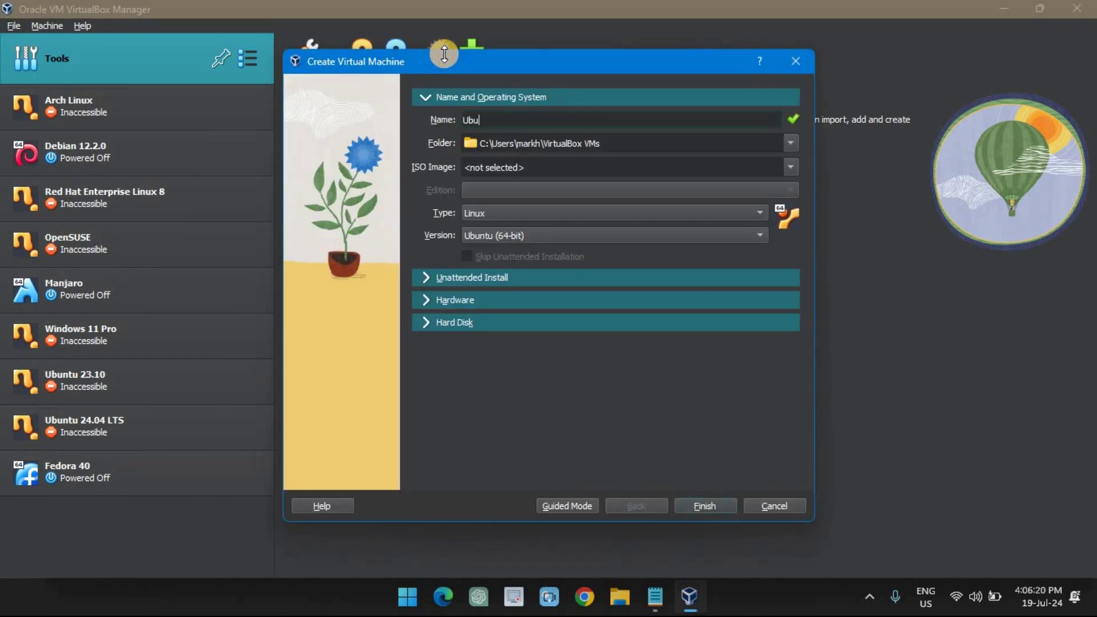
type("ntu Mate 24.04 LTS")
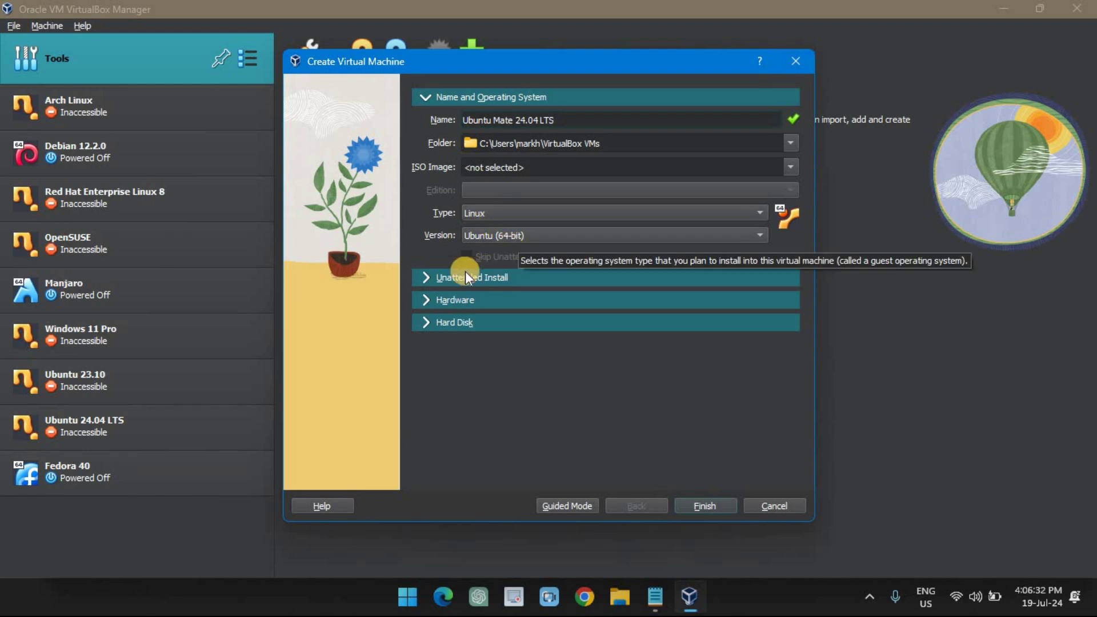
left_click(424, 299)
left_click_drag(542, 157, 611, 161)
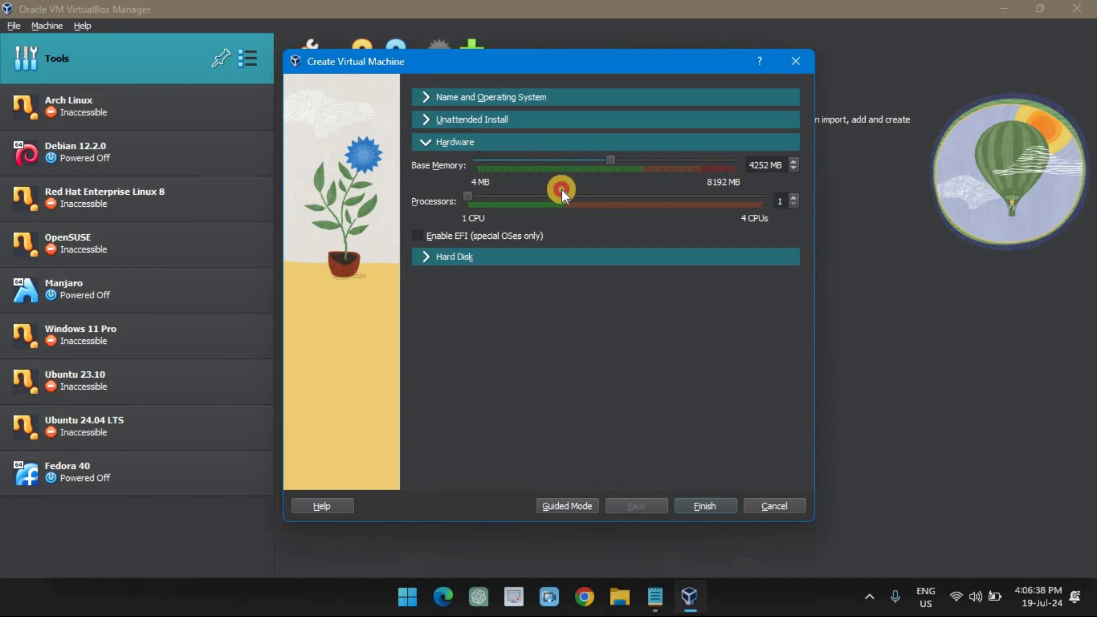
Give it a 50 GB pre-allocated virtual hard disk and finish creating it.
left_click(422, 259)
double_click(745, 255)
type("50.00 GB")
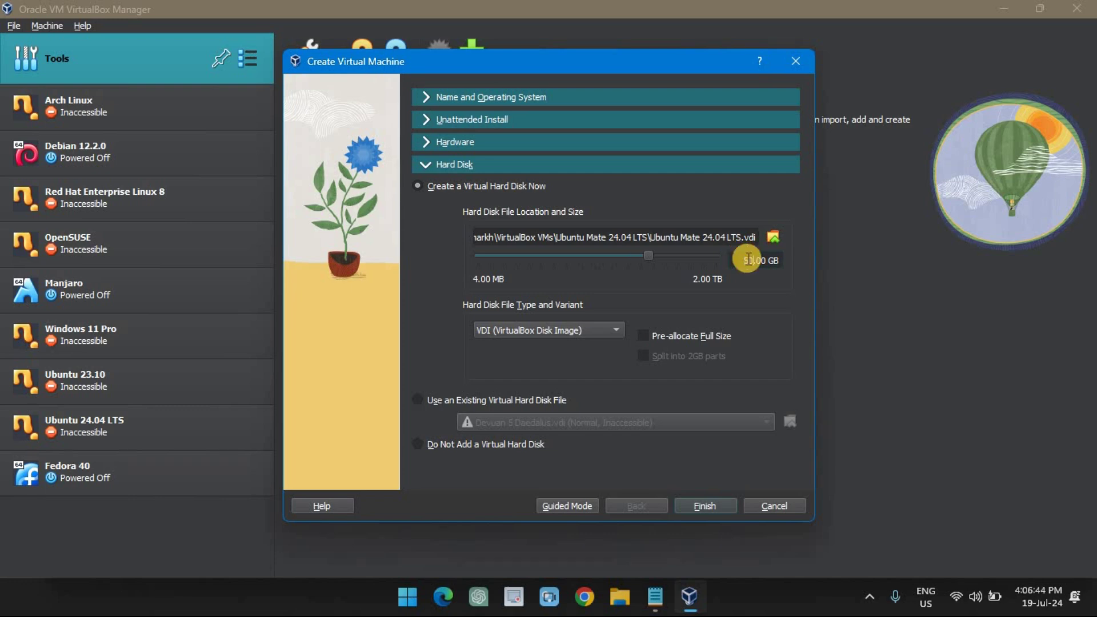
left_click(683, 331)
left_click(707, 508)
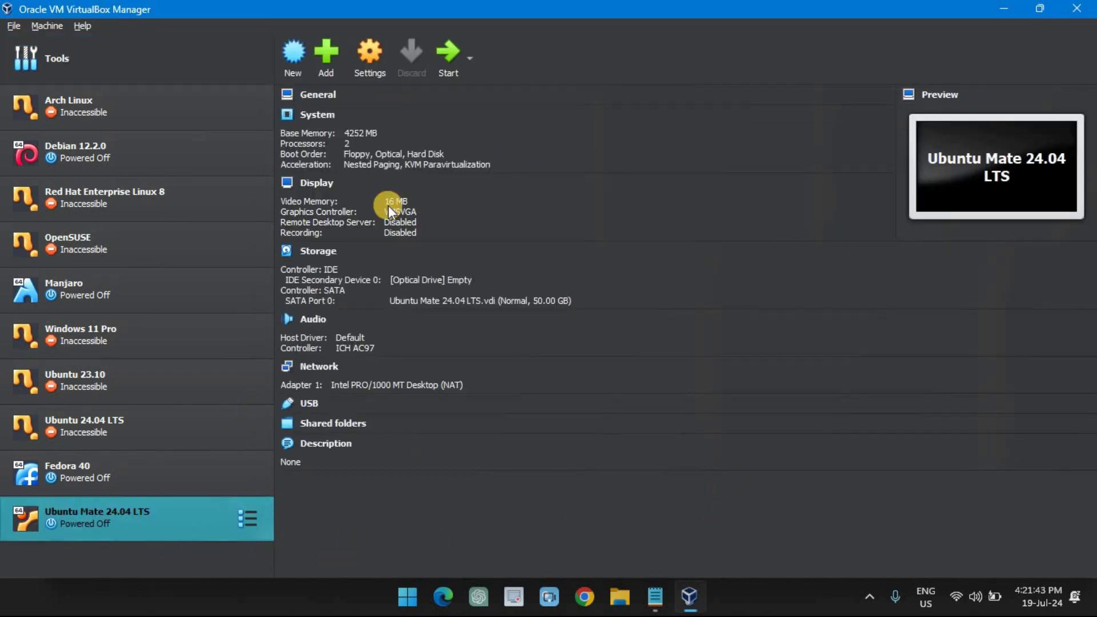
Mount ubuntu-mate-24.04-desktop-amd64.iso in the VM's empty optical drive.
left_click(370, 56)
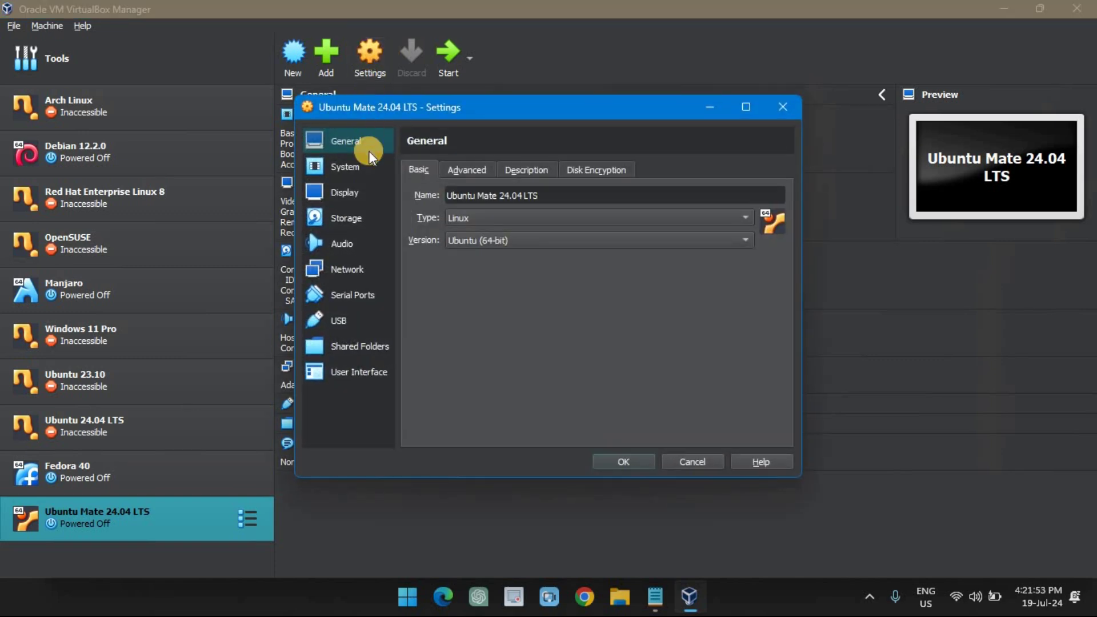
left_click(359, 212)
left_click(438, 199)
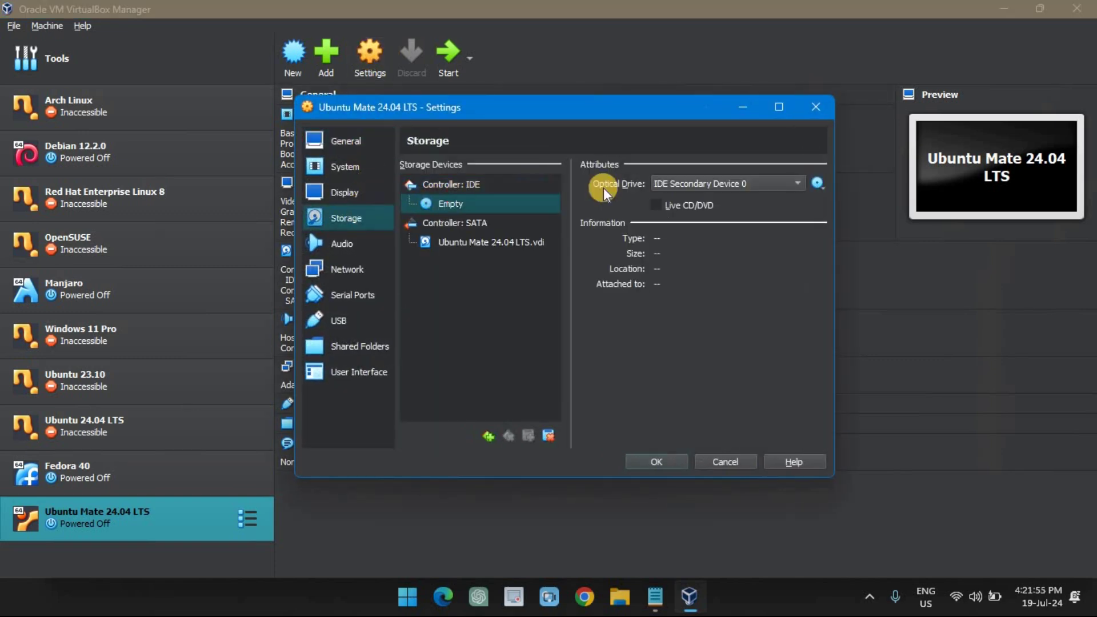
left_click(825, 186)
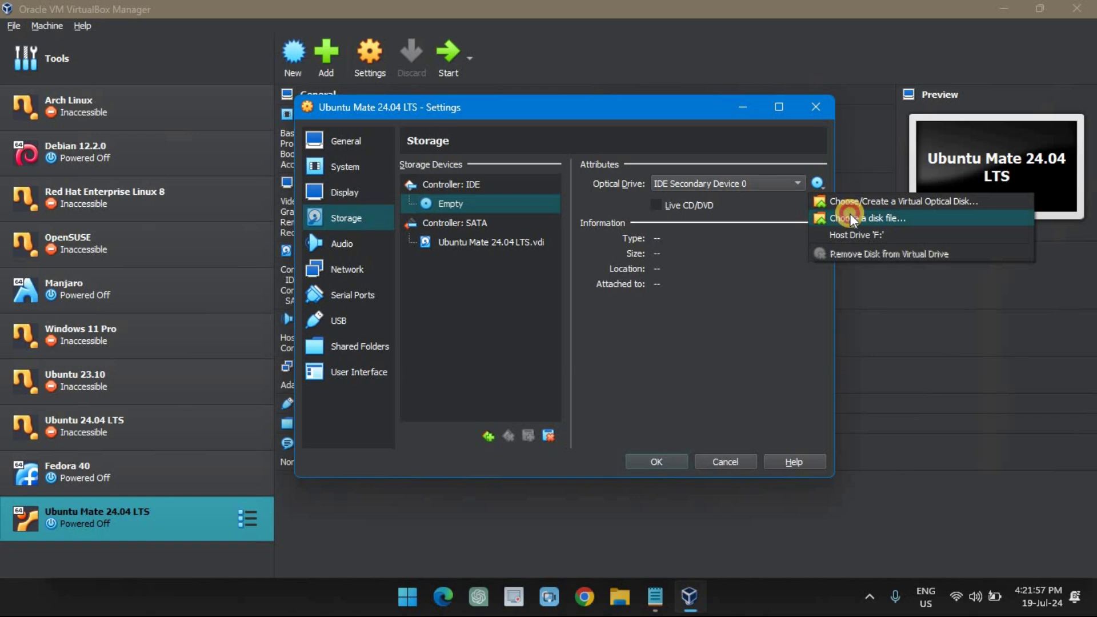
left_click(848, 214)
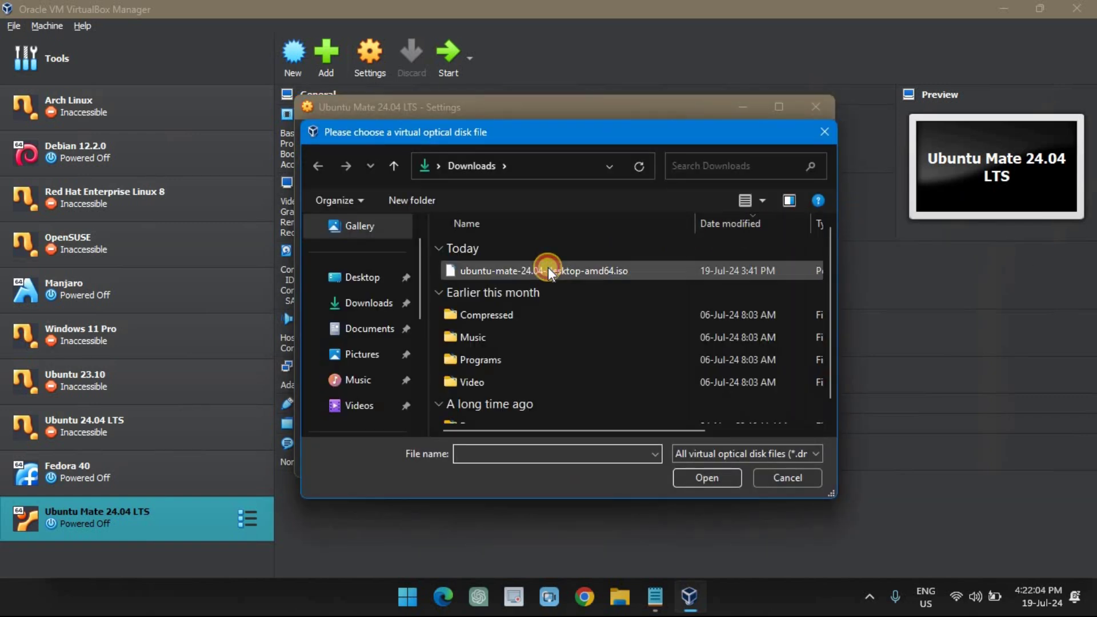
left_click(547, 267)
left_click(719, 480)
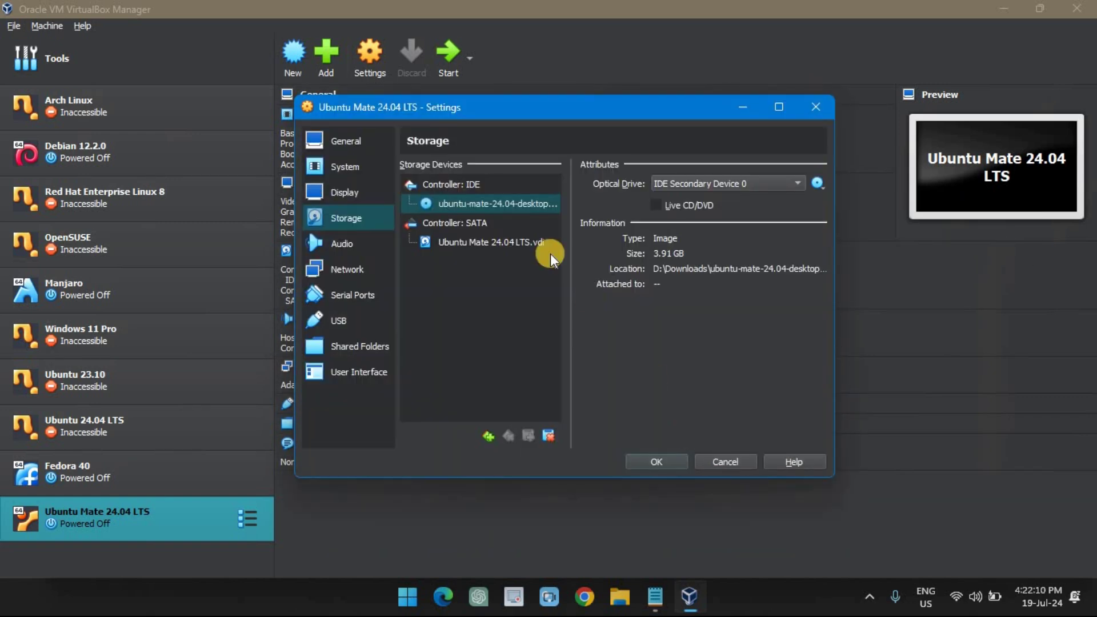
Raise the video memory to 128 MB and save the settings.
left_click(346, 192)
left_click_drag(530, 188, 767, 197)
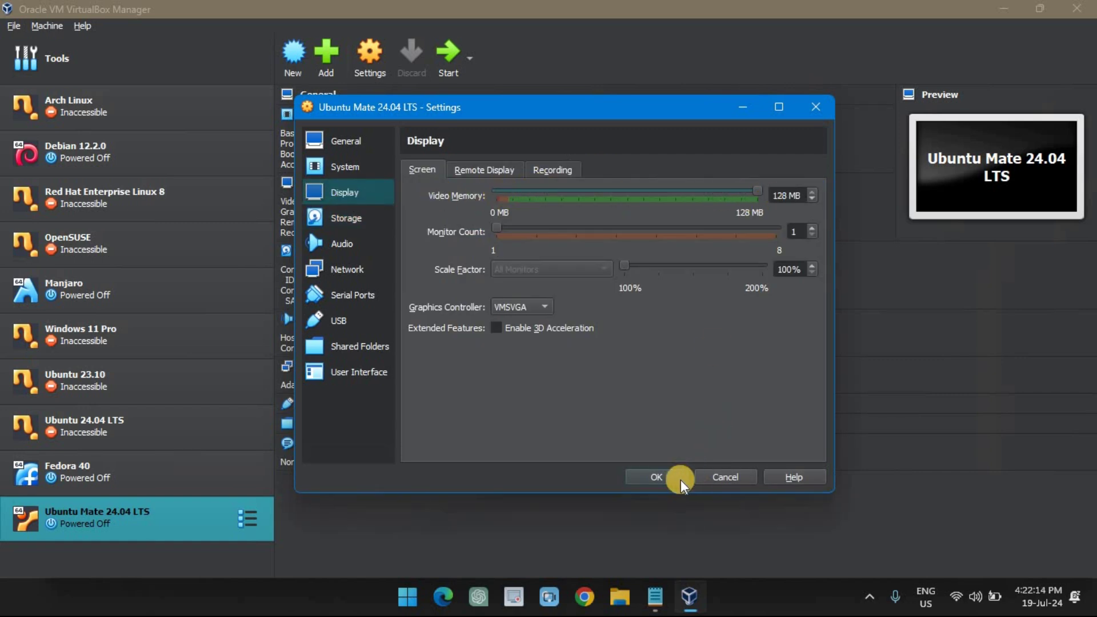
left_click(662, 474)
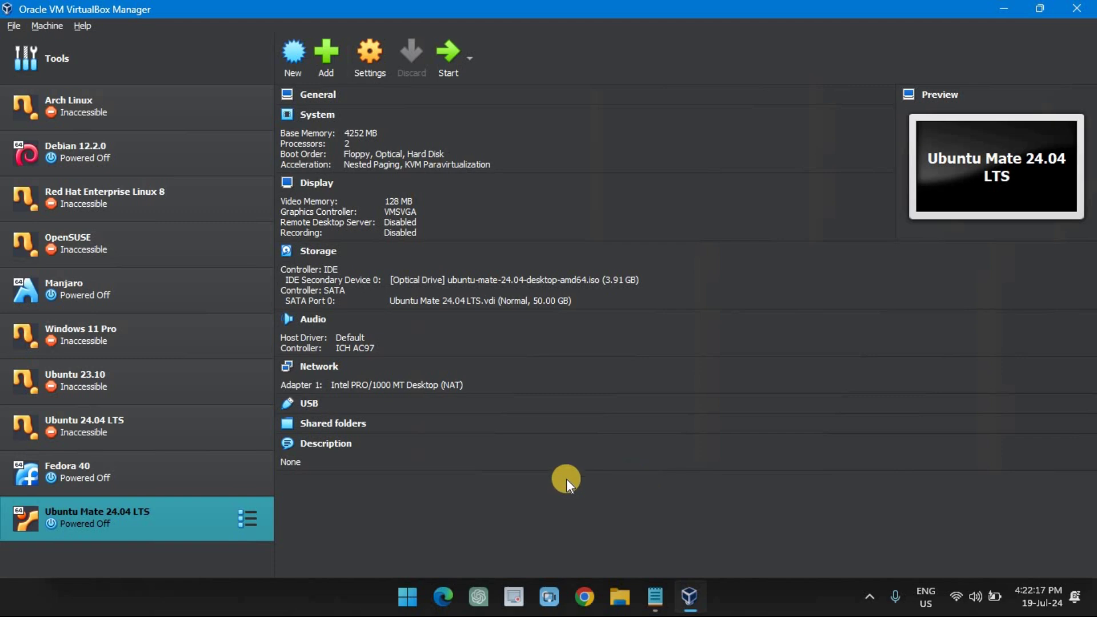
Start the Ubuntu Mate VM and enlarge its window to fill the screen.
left_click(456, 45)
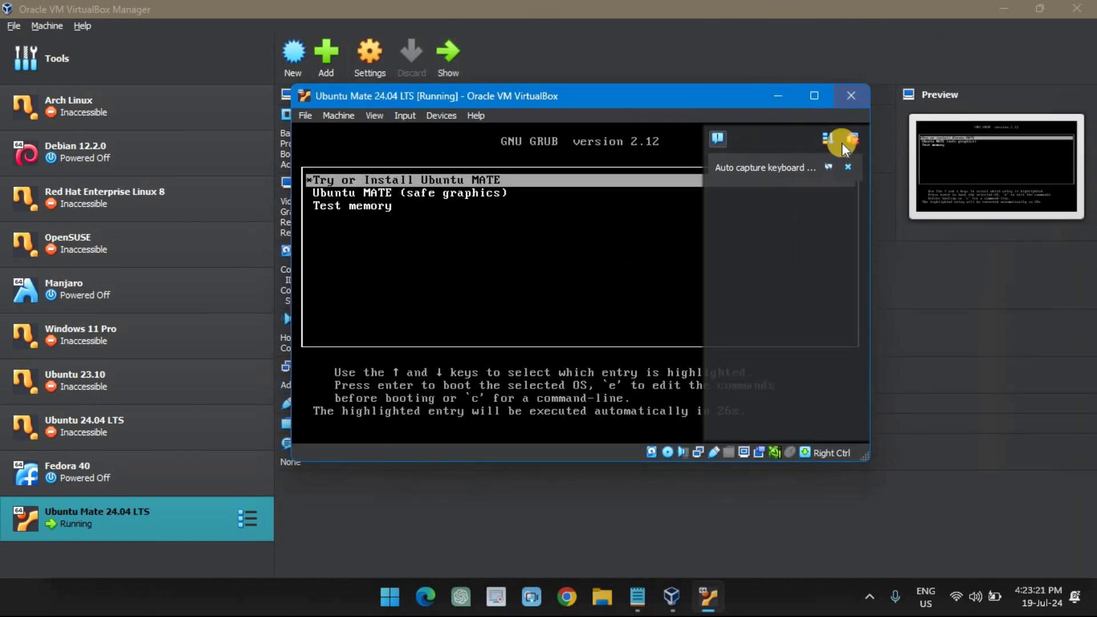
left_click(846, 168)
left_click(810, 91)
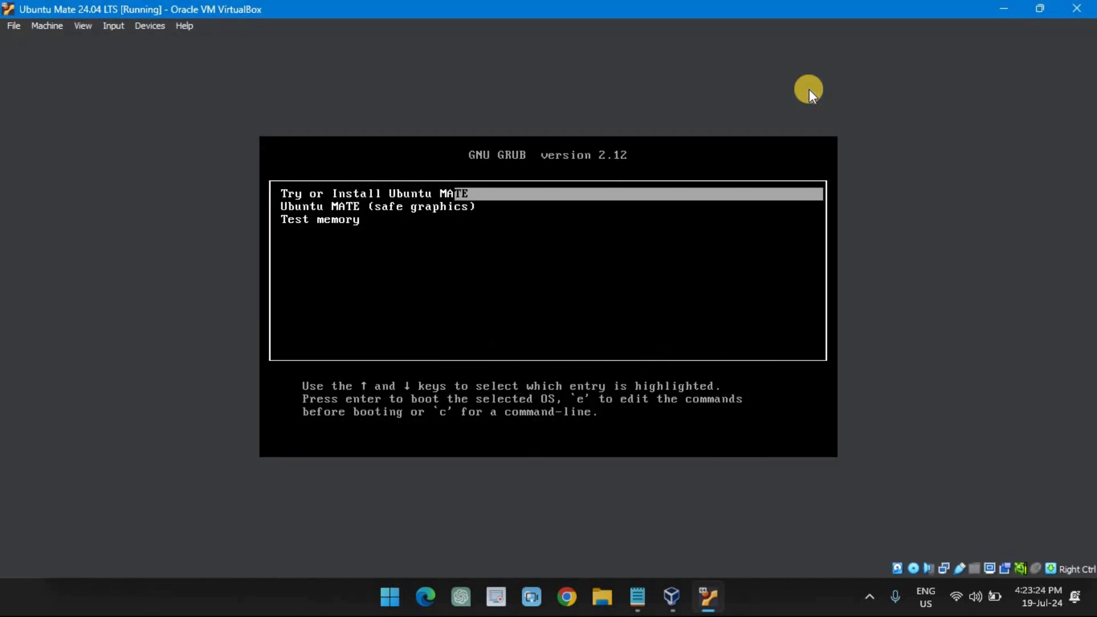
Boot the 'Try or Install Ubuntu MATE' GRUB menu entry.
key("Down")
key("Up")
key("Return")
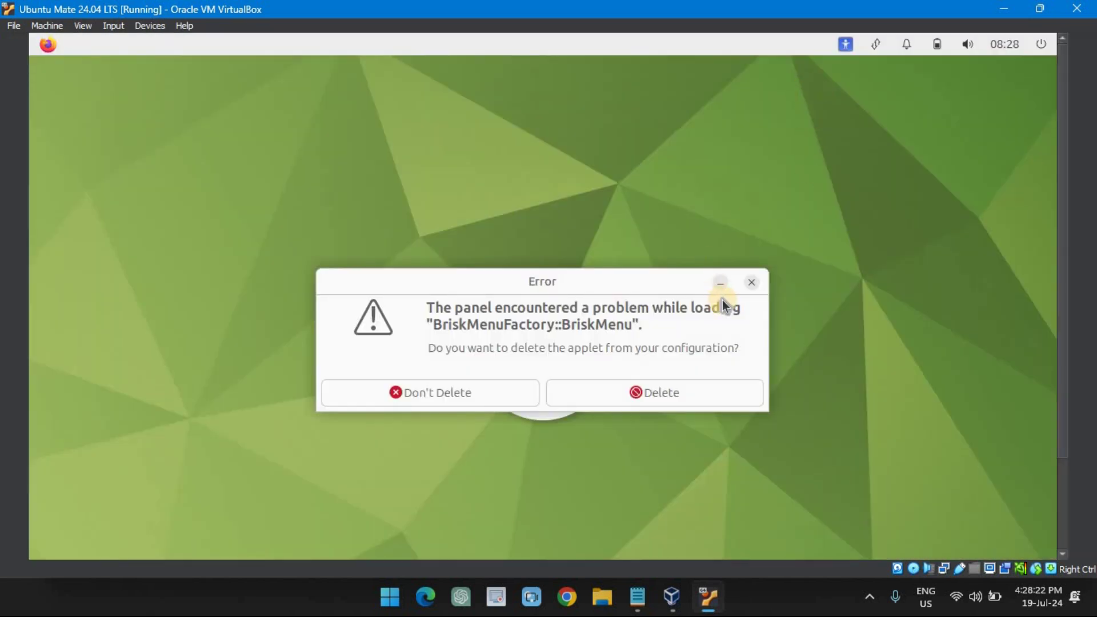
Dismiss the BriskMenu panel error and choose English as the installer language.
left_click(748, 284)
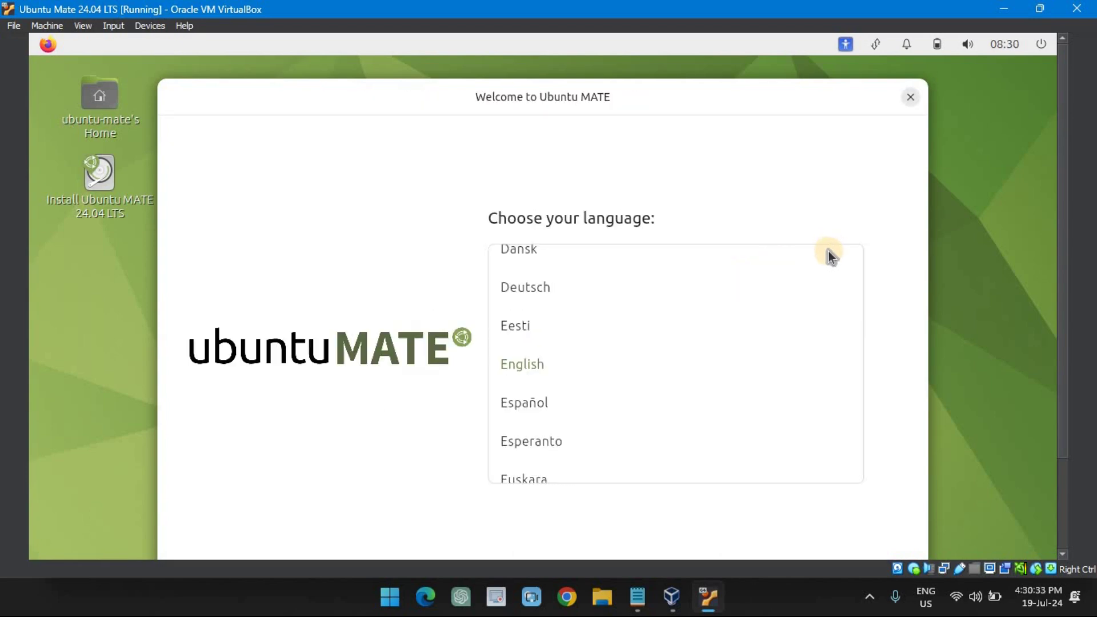
left_click_drag(1062, 292, 1076, 327)
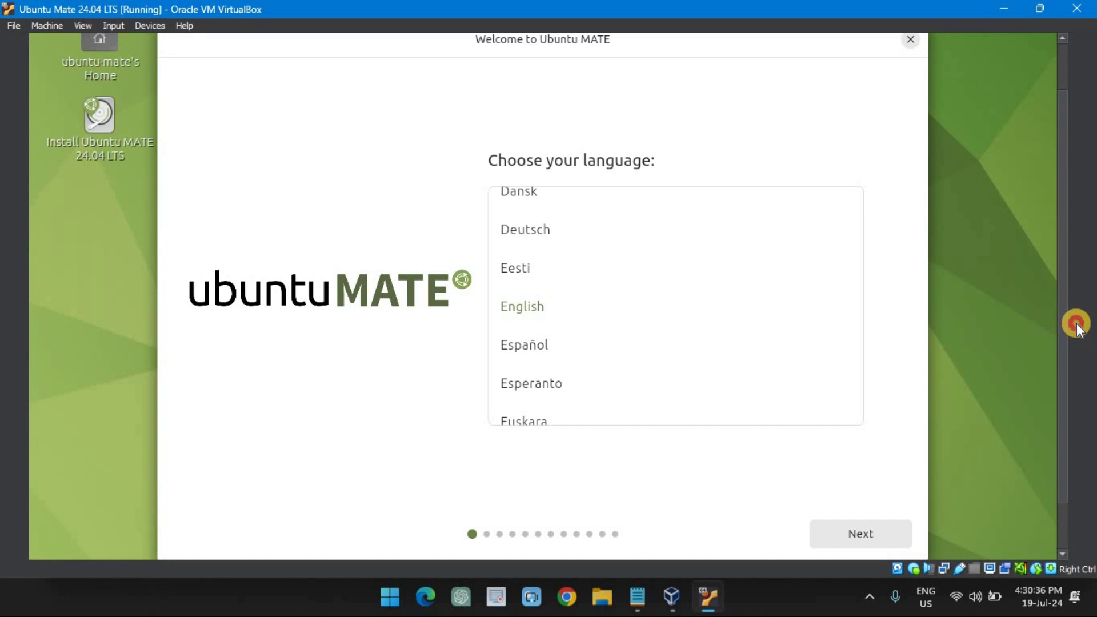
left_click(548, 307)
left_click(863, 535)
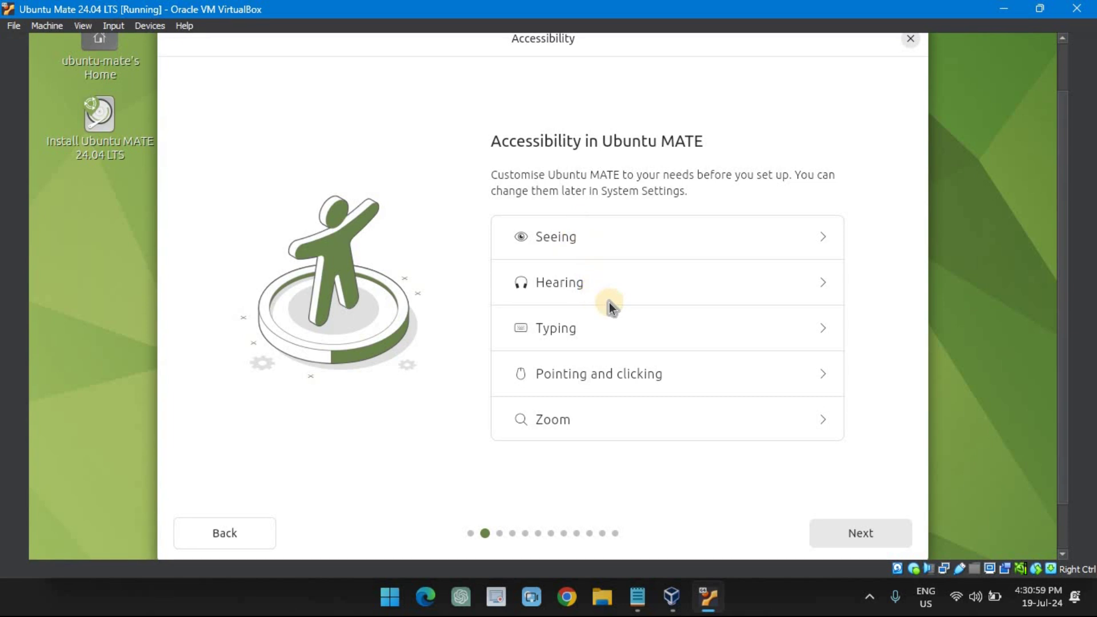
Accept default accessibility, English (US) keyboard and wired connection, then skip the installer update.
left_click(864, 532)
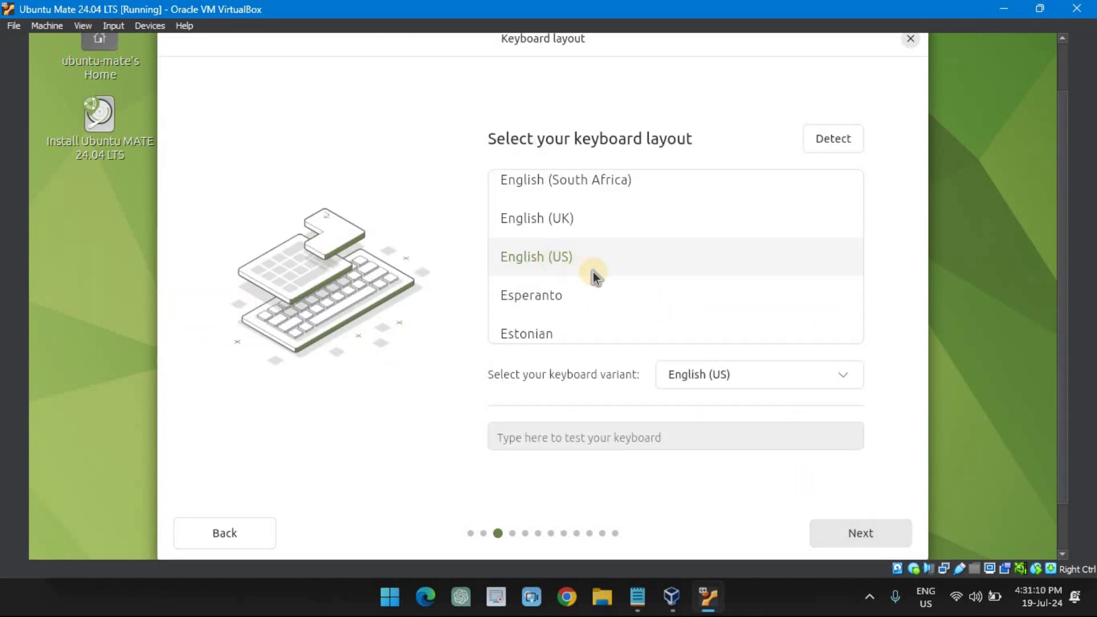
left_click(868, 538)
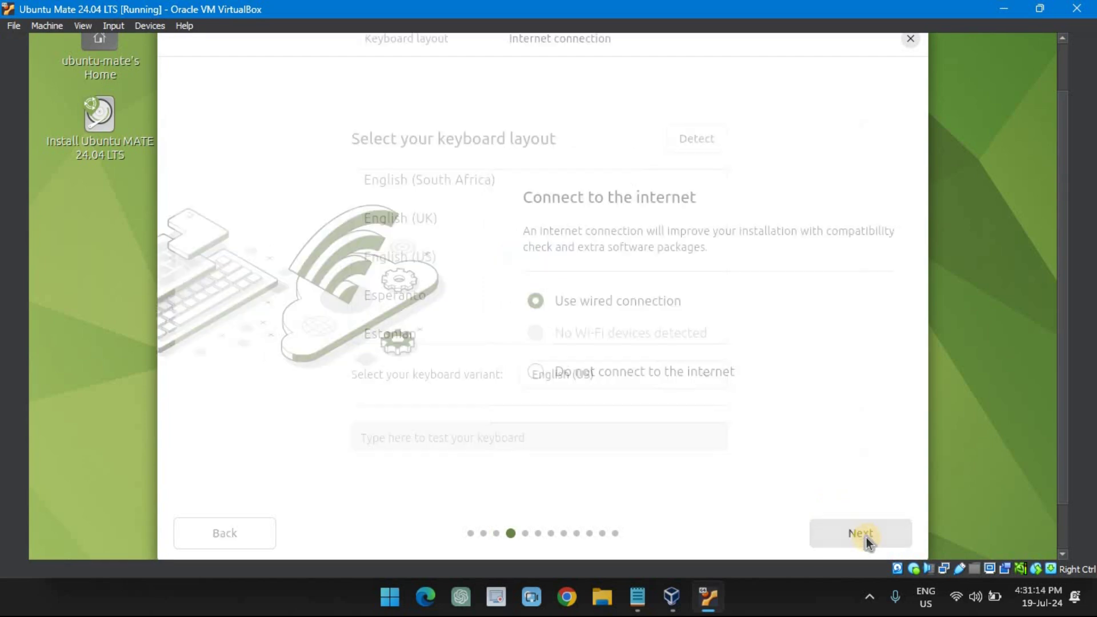
left_click(859, 529)
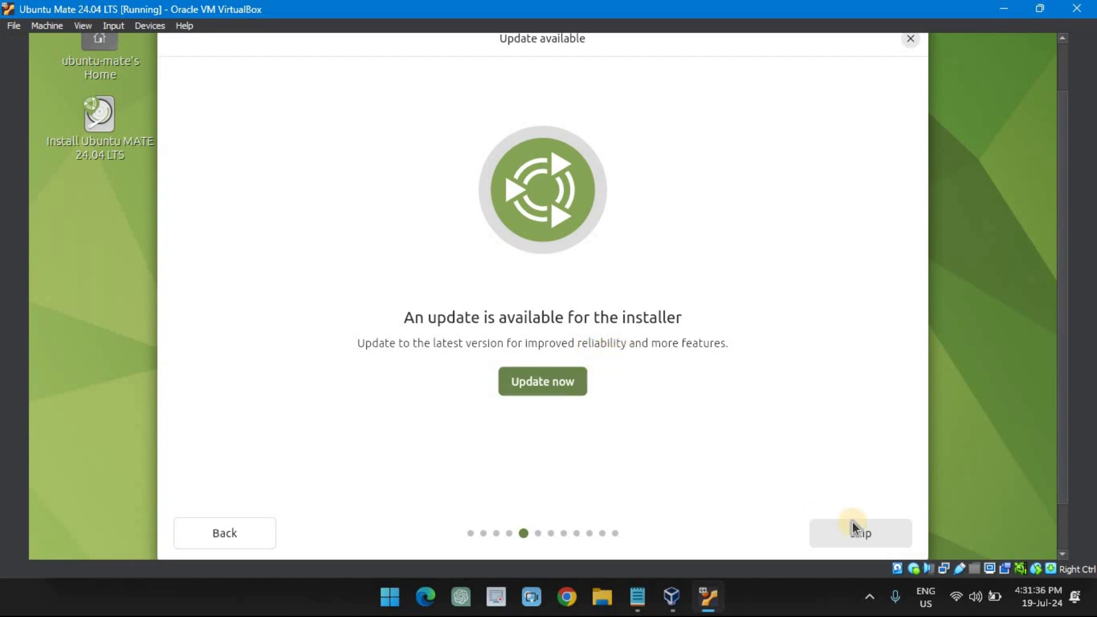
left_click(863, 533)
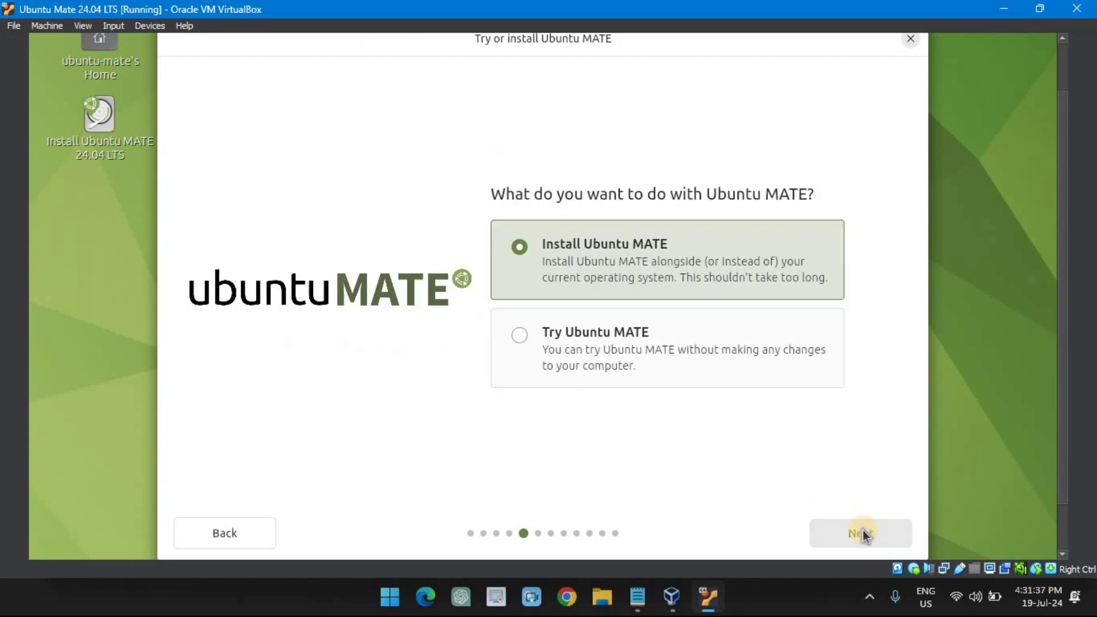
Pick Install, Interactive installation, full Ubuntu MATE Desktop, no proprietary software, and Erase disk.
left_click(866, 534)
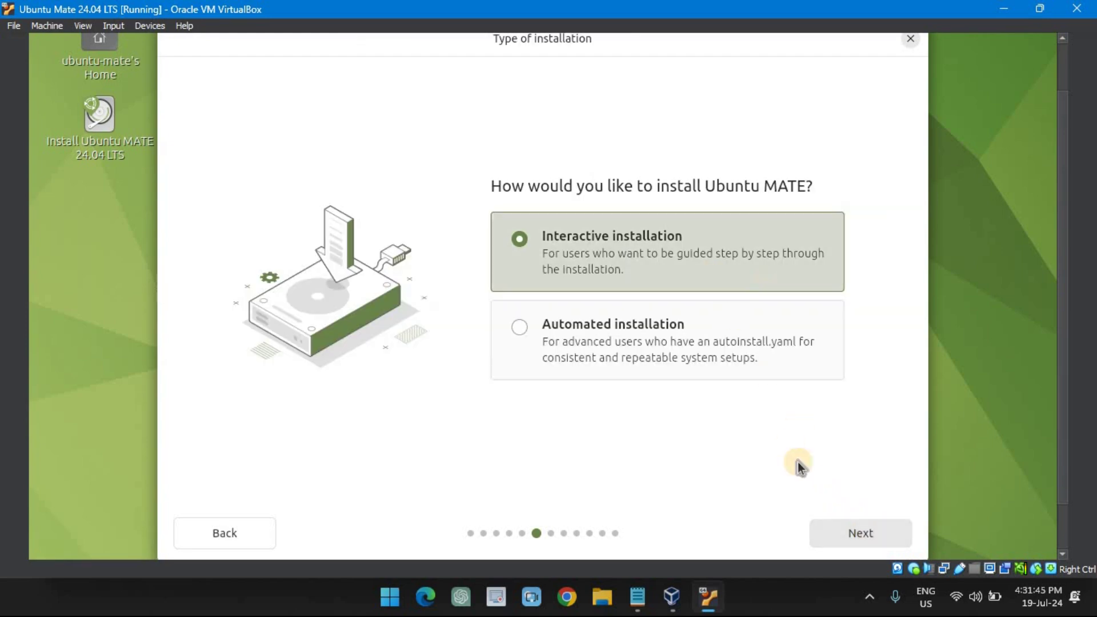
left_click(866, 533)
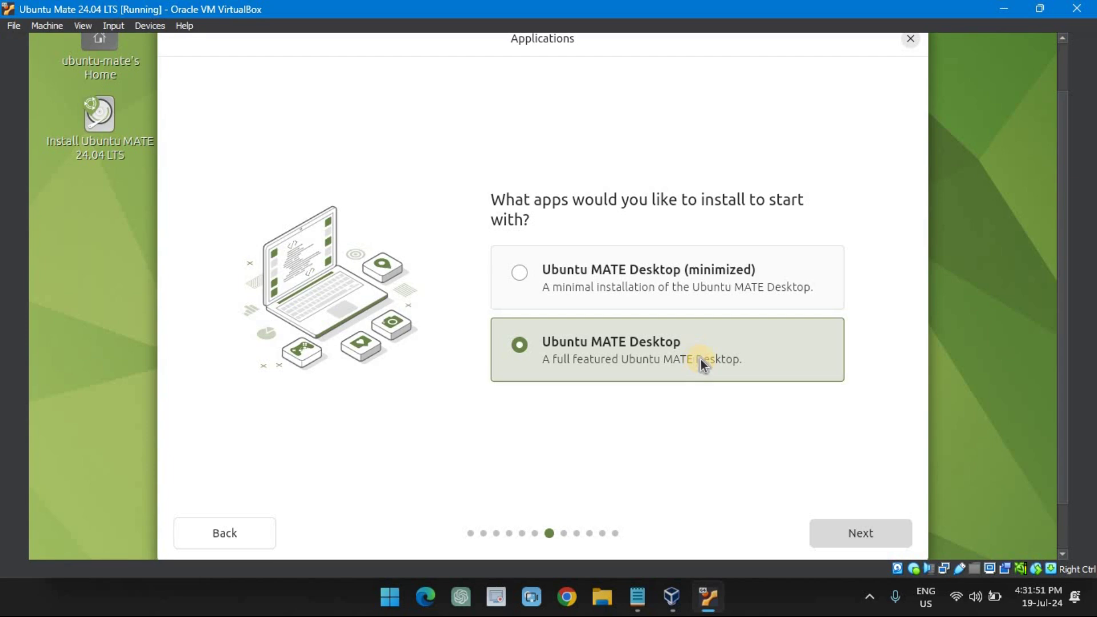
left_click(848, 533)
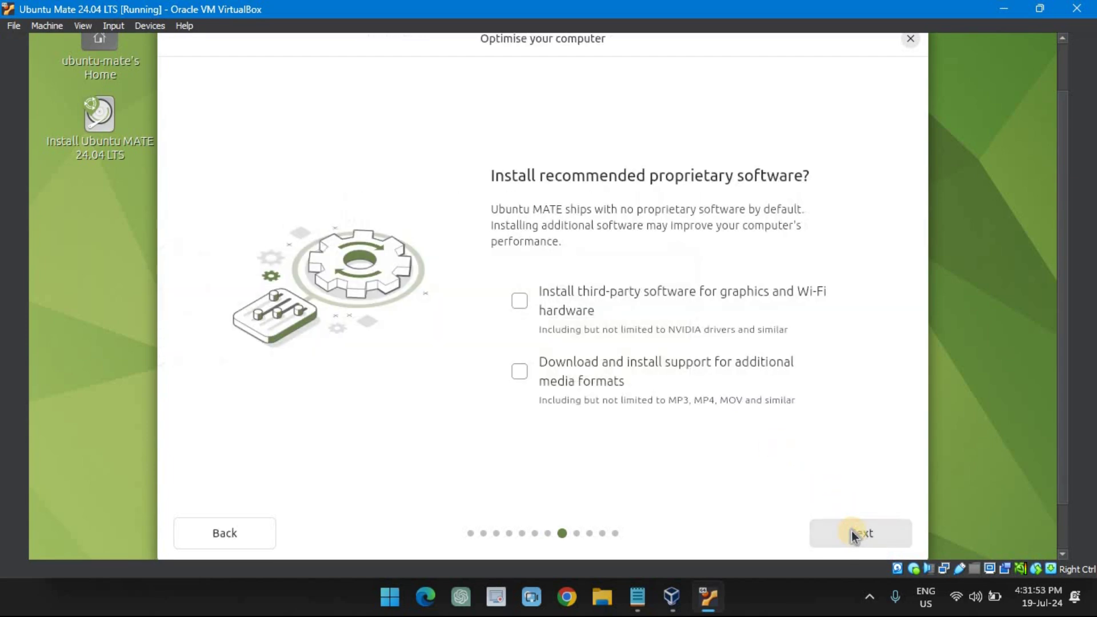
left_click(879, 541)
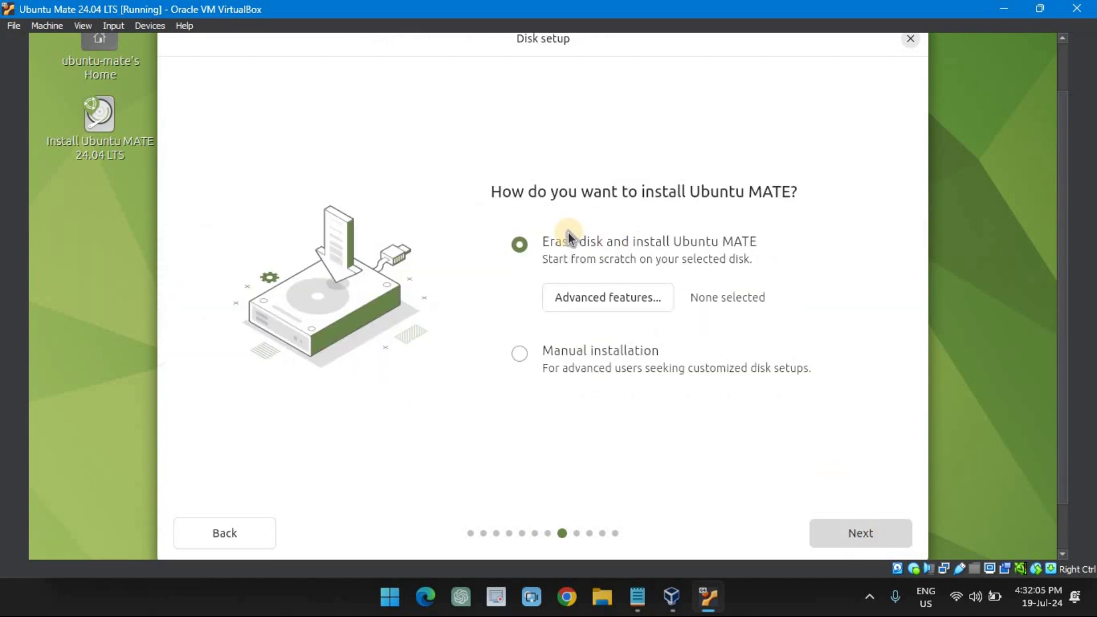
left_click(868, 537)
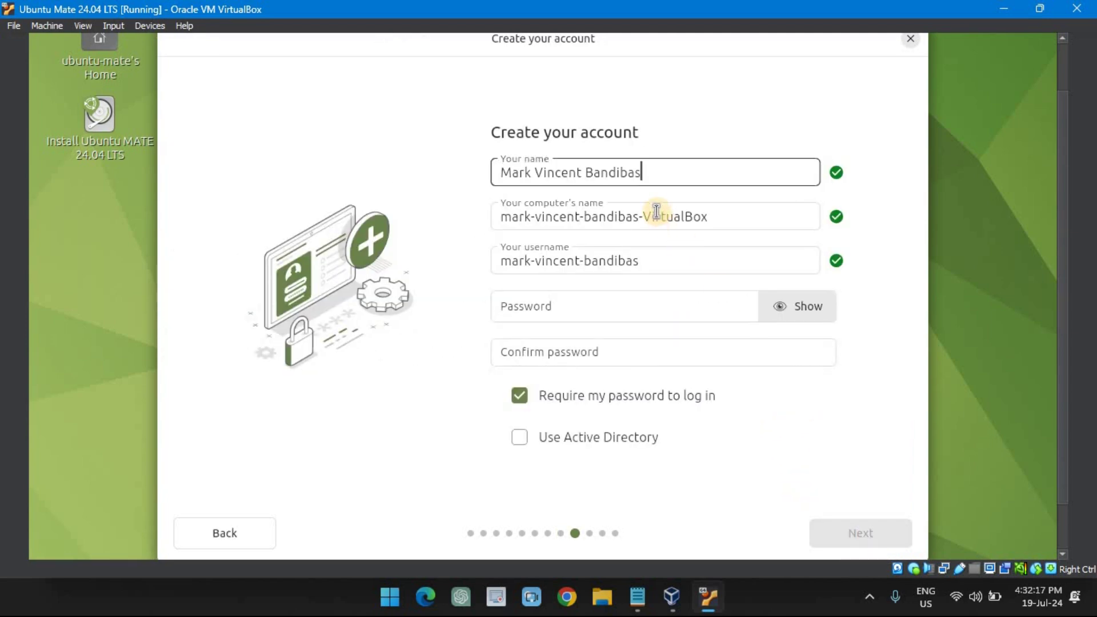
Enter the computer name and account password, keep Asia/Manila timezone, and start installing.
triple_click(693, 225)
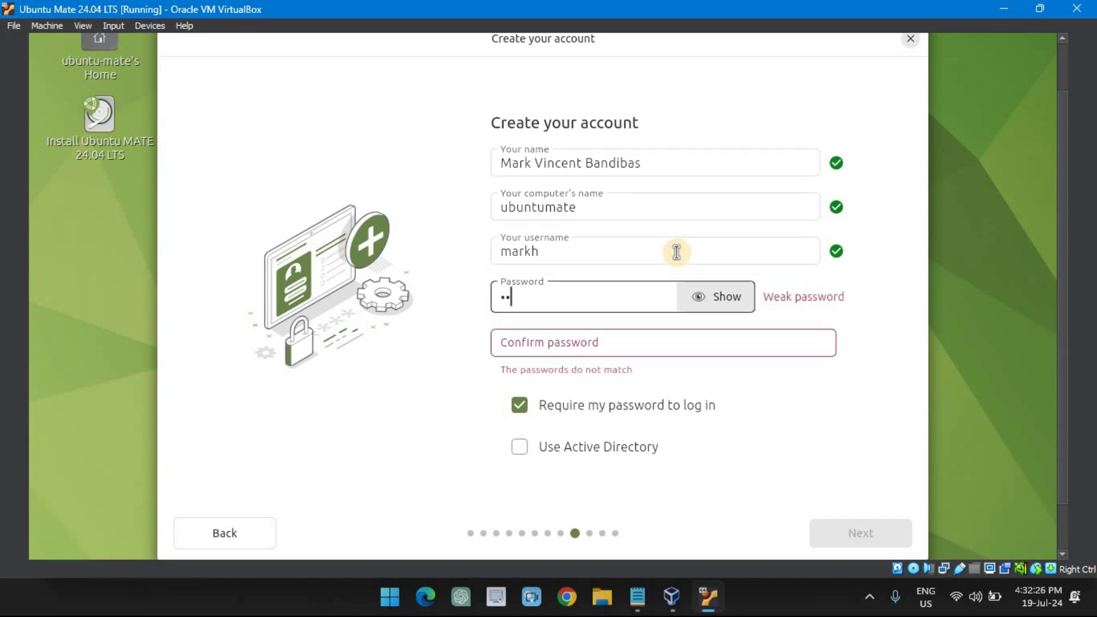
type("34")
key("Tab")
type("1234")
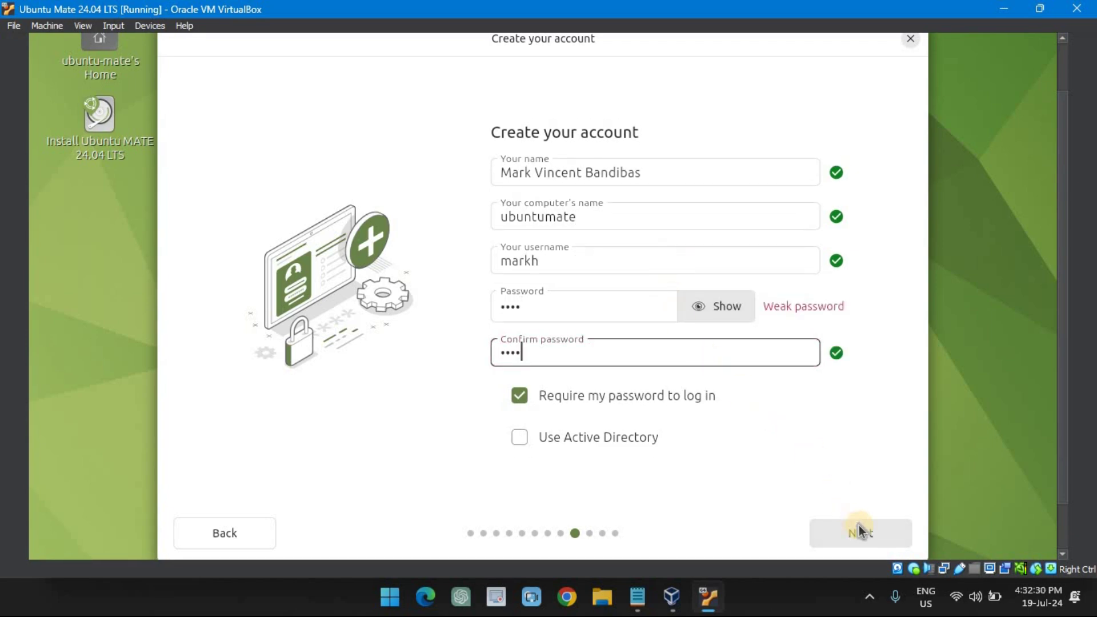
left_click(870, 539)
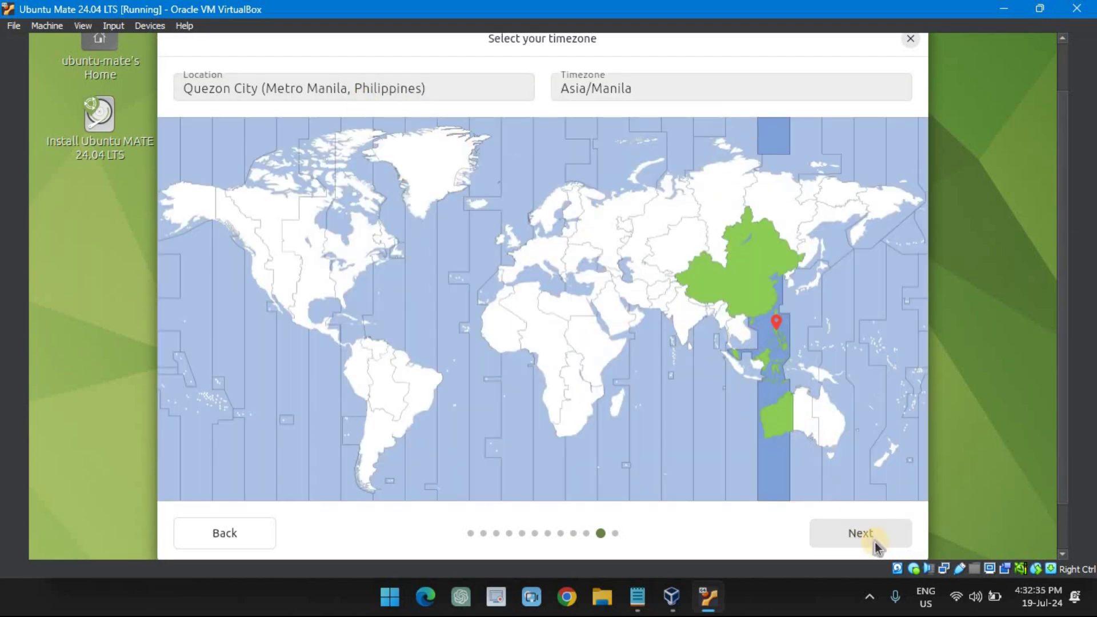
left_click(865, 535)
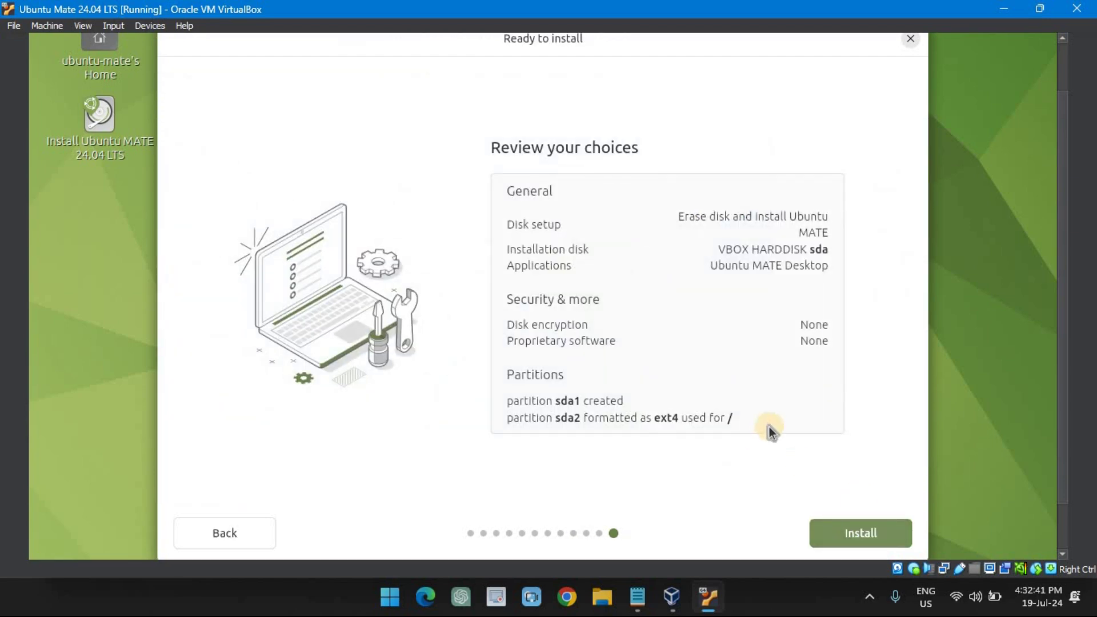
left_click(866, 534)
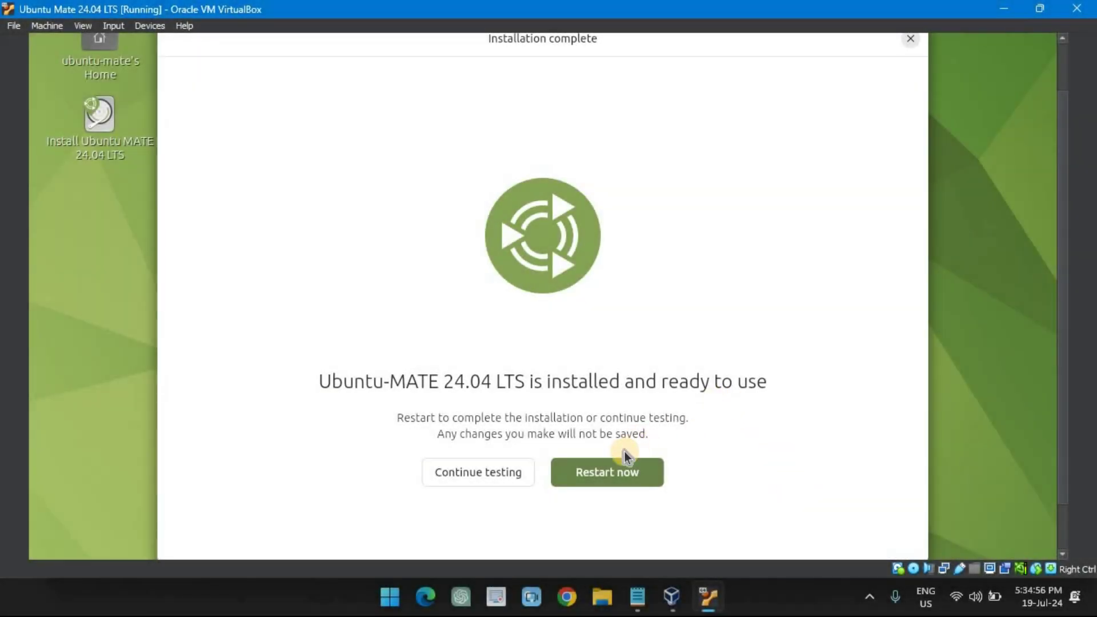
Choose Restart now and confirm the installation medium prompt.
left_click(619, 471)
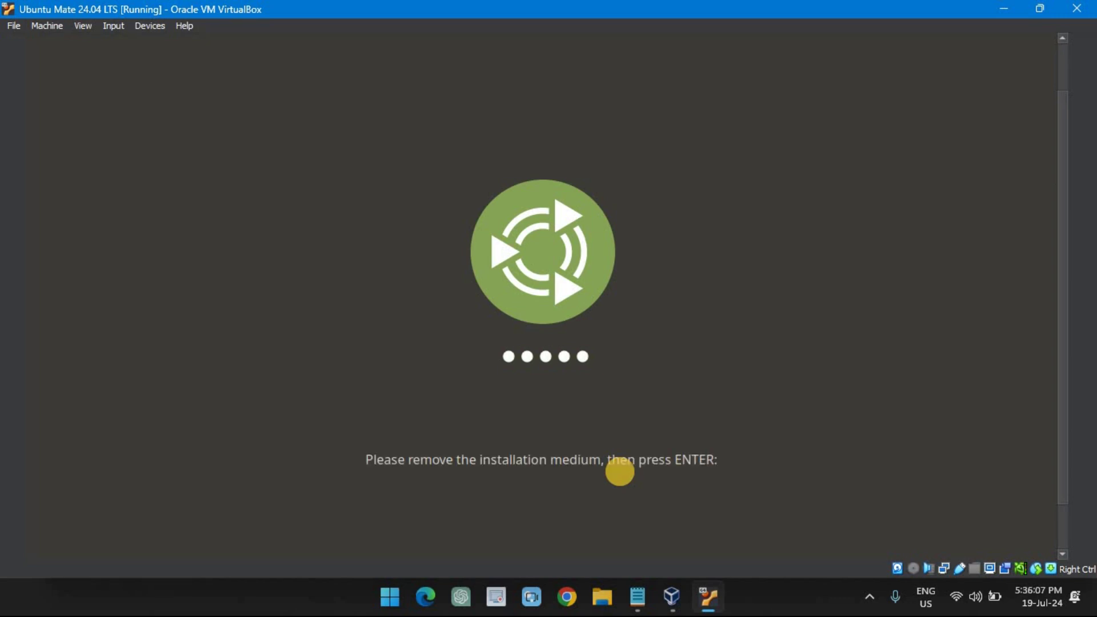
key("Return")
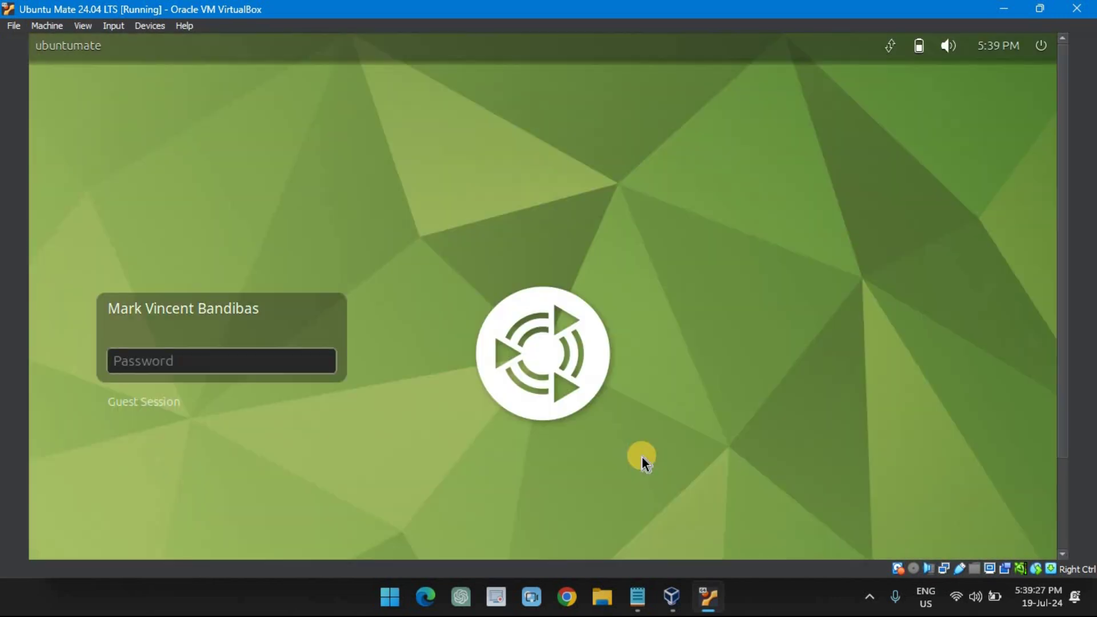
Sign in to the new Ubuntu MATE account with its password.
type("•••")
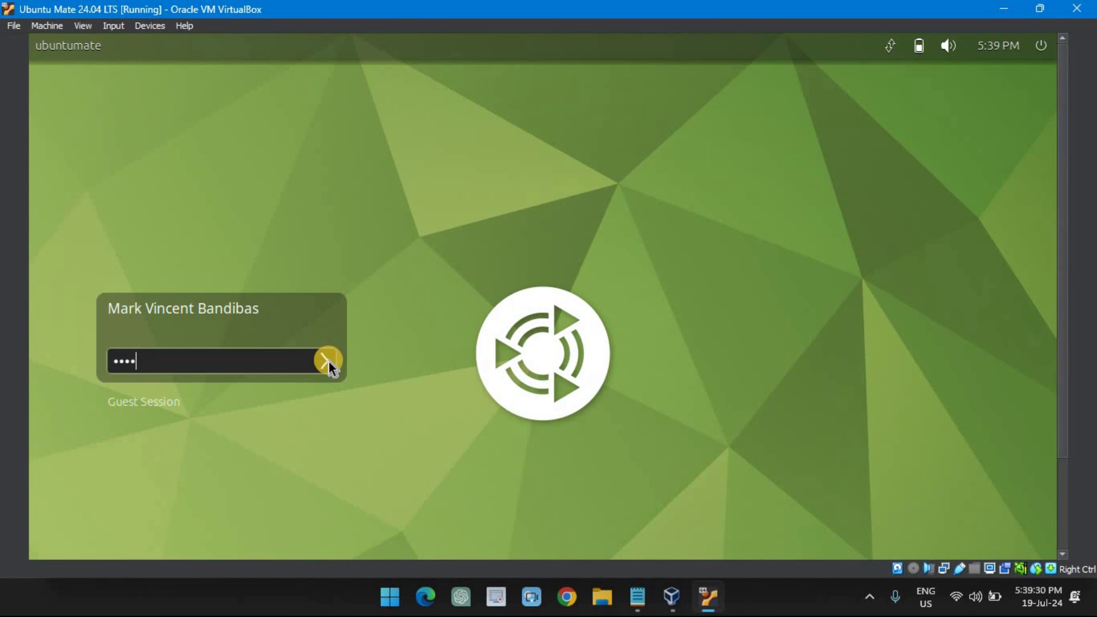
left_click(329, 360)
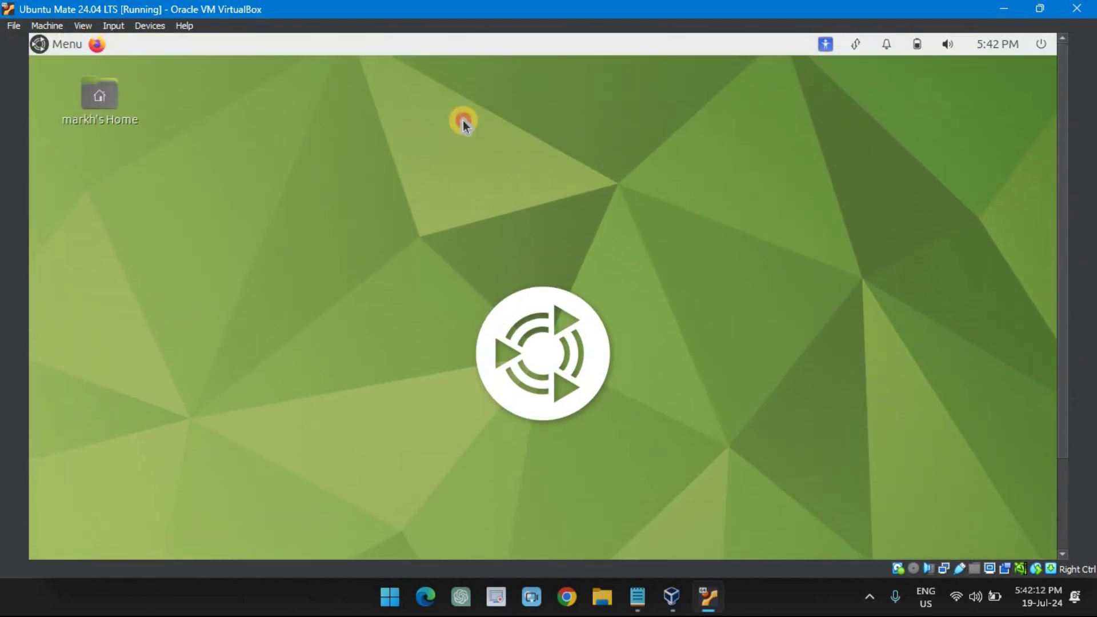
Open the home folder from its desktop icon and move the Caja window further right.
double_click(102, 95)
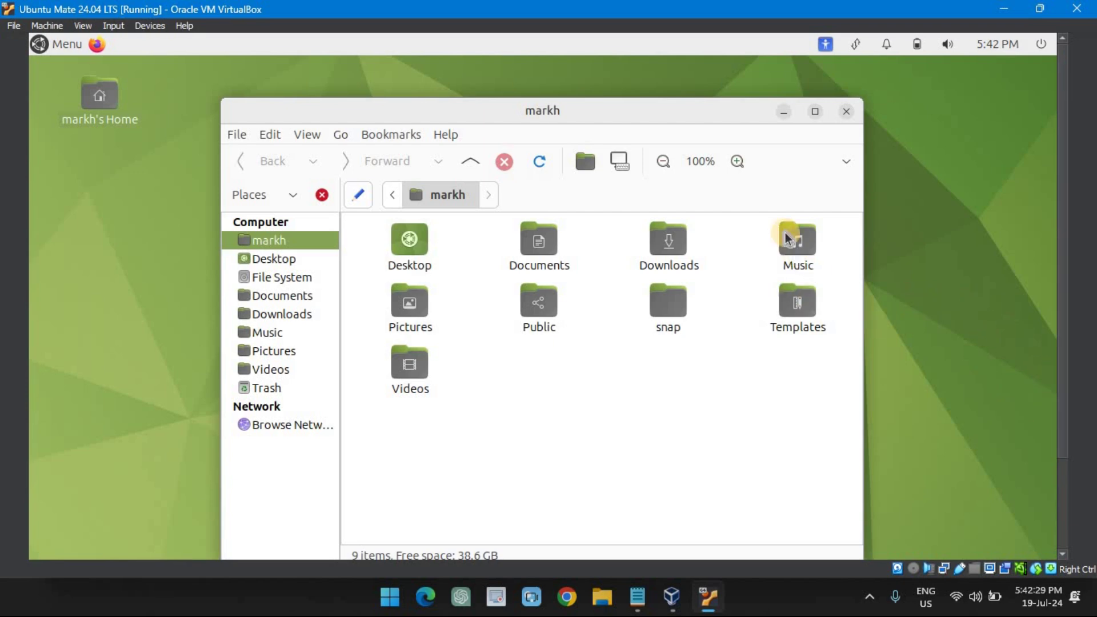
left_click_drag(791, 111, 841, 105)
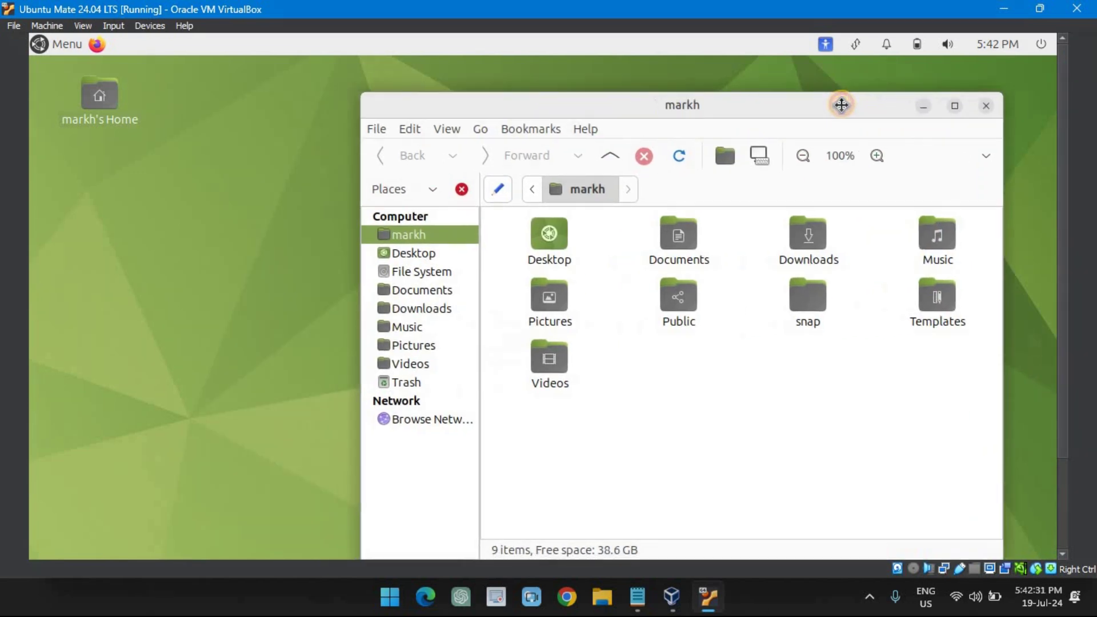